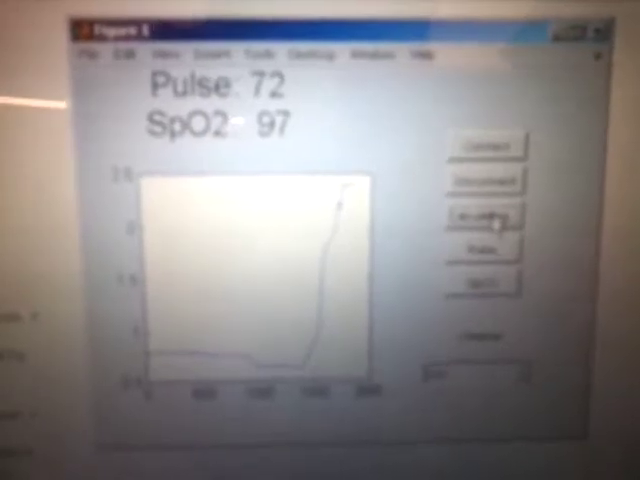
# Capture a new sensor reading showing Pulse 74, SpO2 98 and a rising waveform.
pyautogui.click(488, 218)
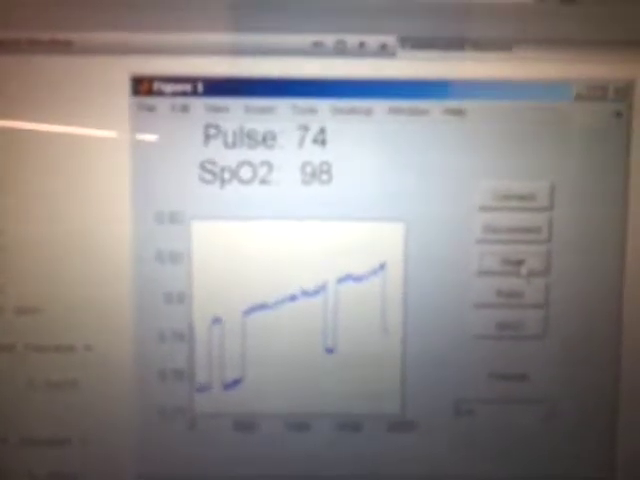
# Start measuring and take a fresh reading of Pulse 67 and SpO2 99 with a dipping waveform.
pyautogui.click(515, 262)
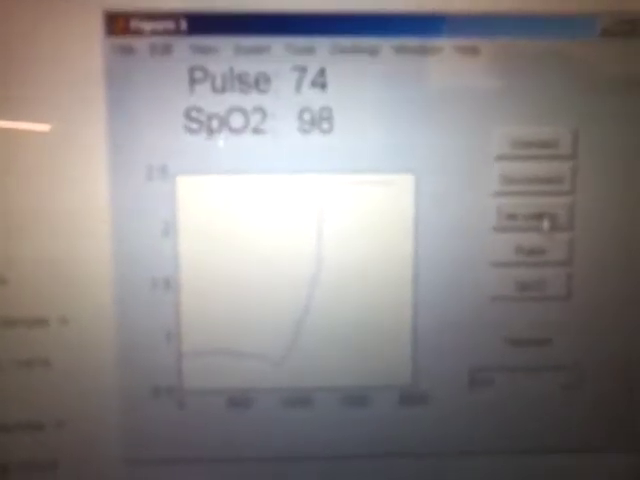
pyautogui.click(545, 222)
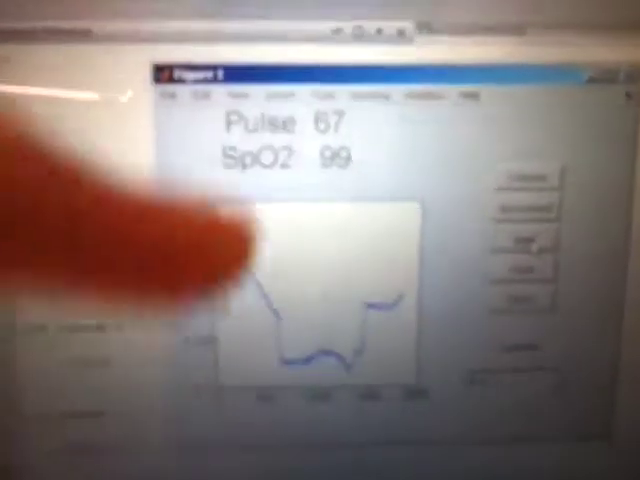